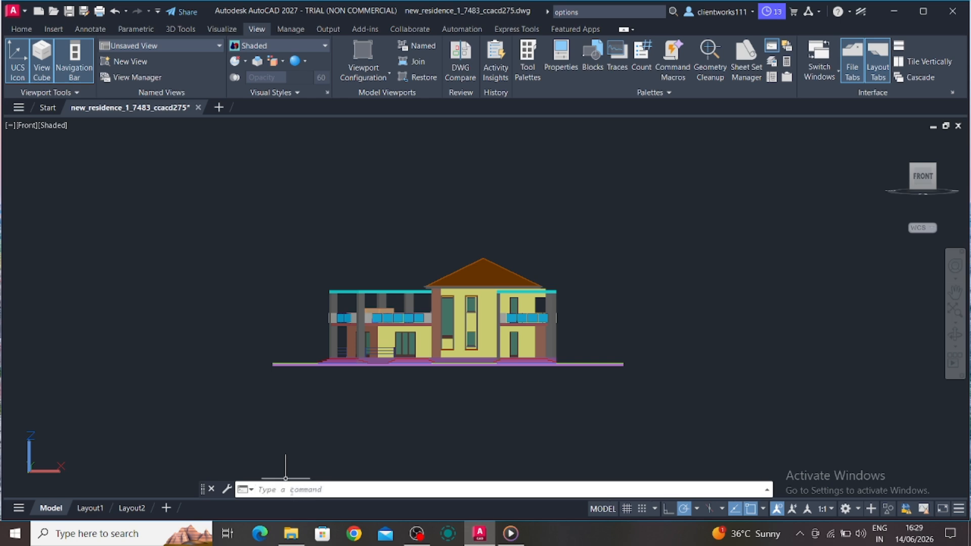
Recover new_residence_1_7483_ccacd275.dwg, opening it read-only, and try to save the recovered drawing
text(red)
text(over)
key(Return)
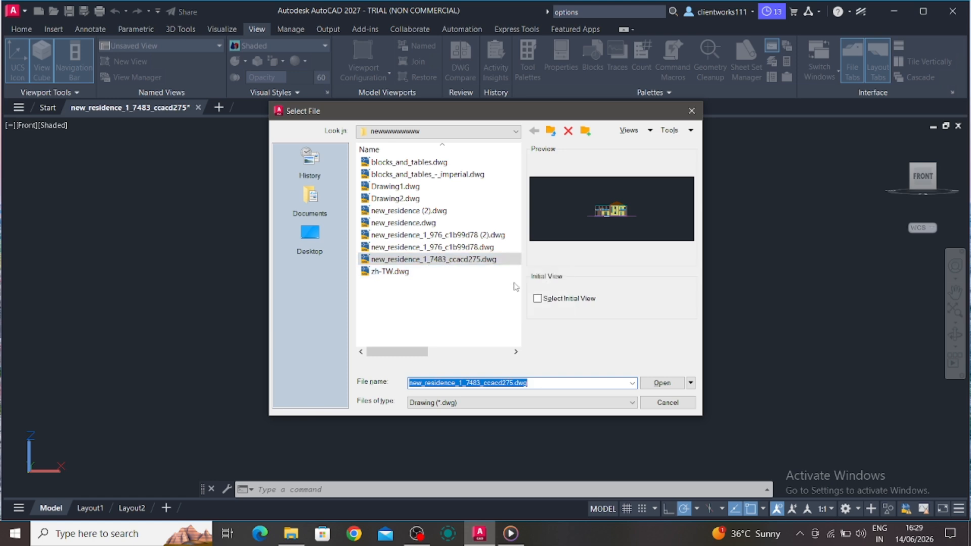
click(662, 383)
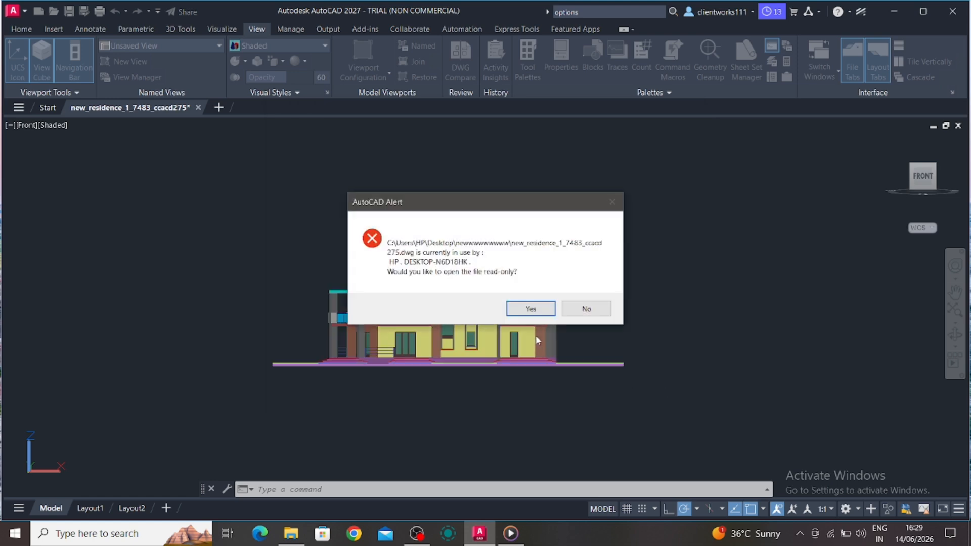
click(531, 307)
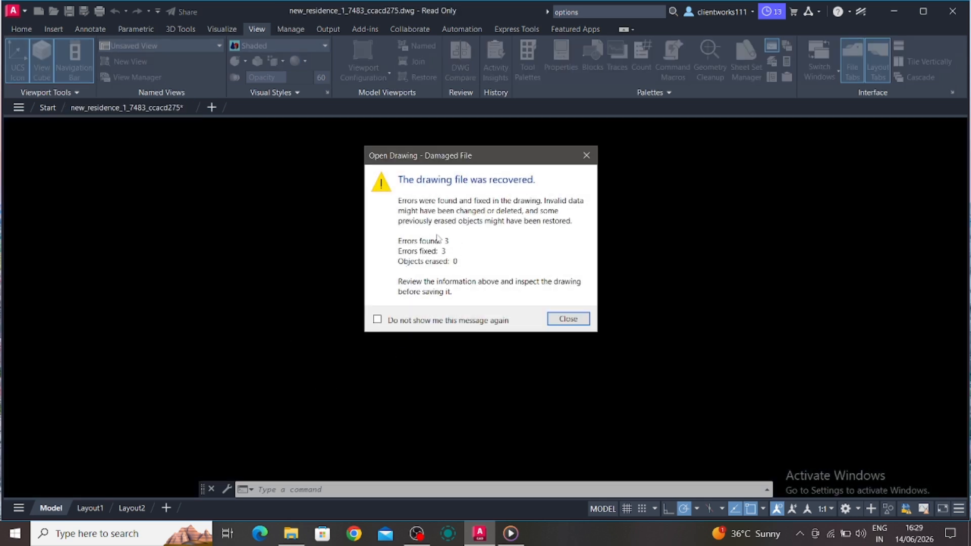
click(567, 319)
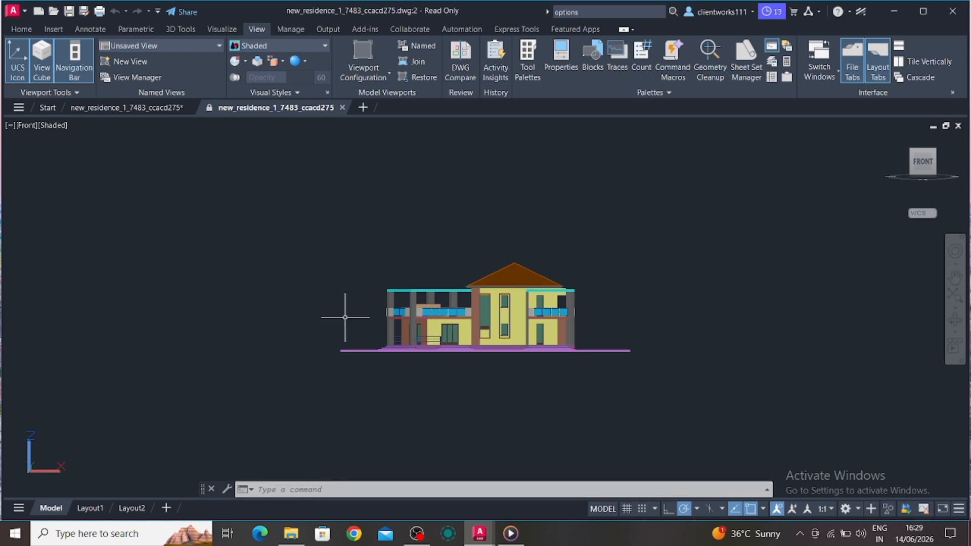
key(ctrl+s)
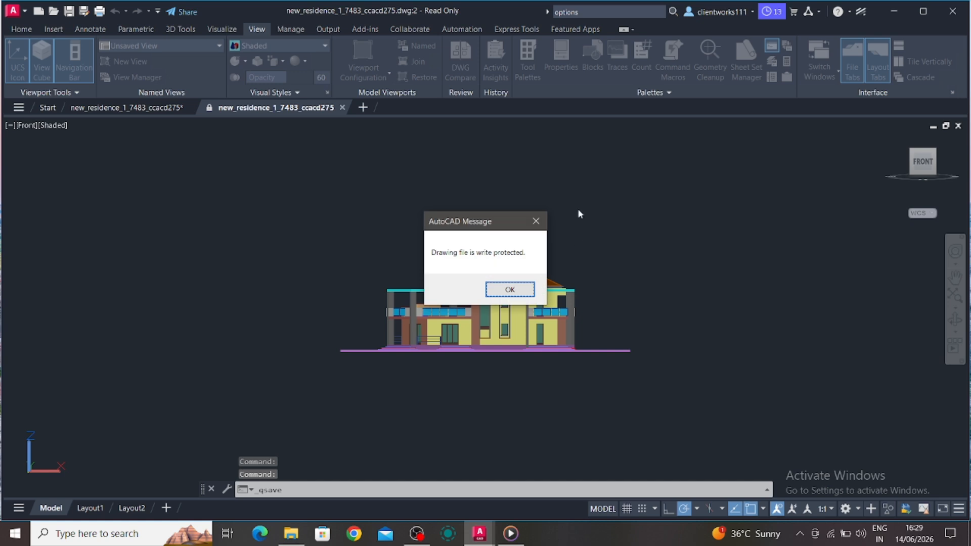
click(497, 289)
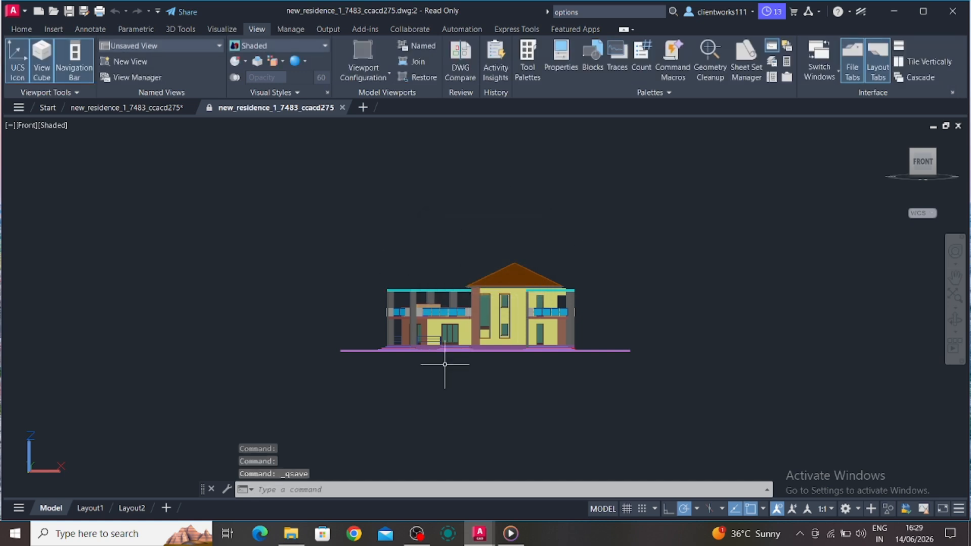
Run AUDIT on the drawing, declining to fix detected errors
click(340, 490)
text(AUDIT)
key(Return)
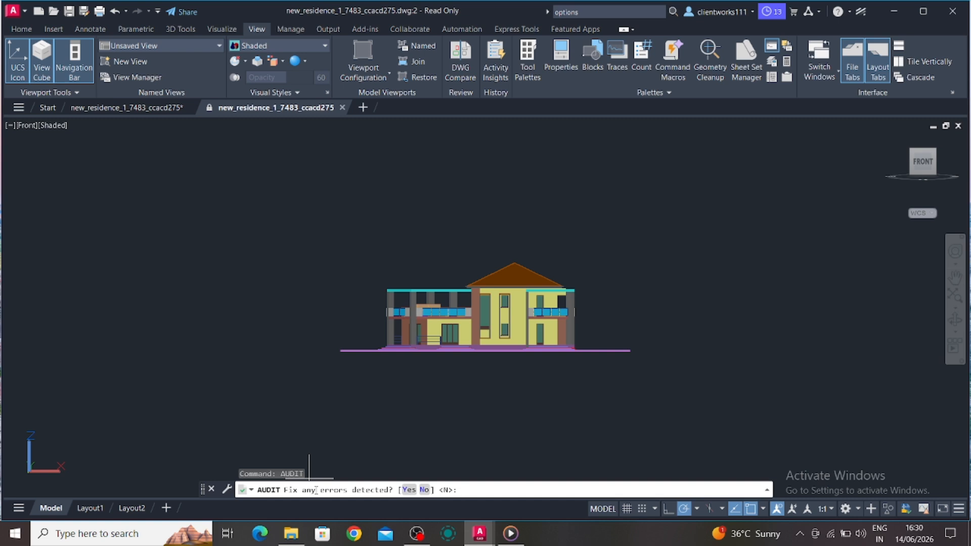
key(Return)
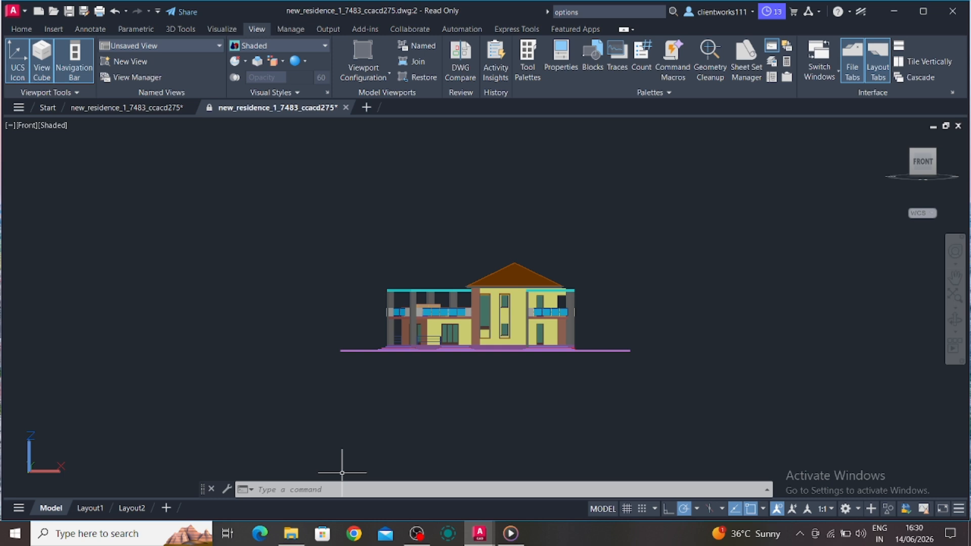
text(reco)
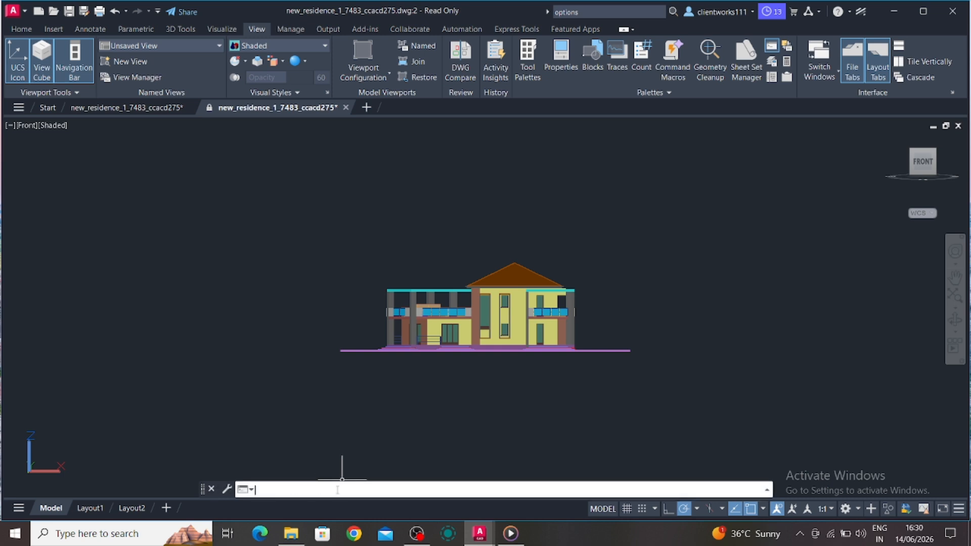
text(verall)
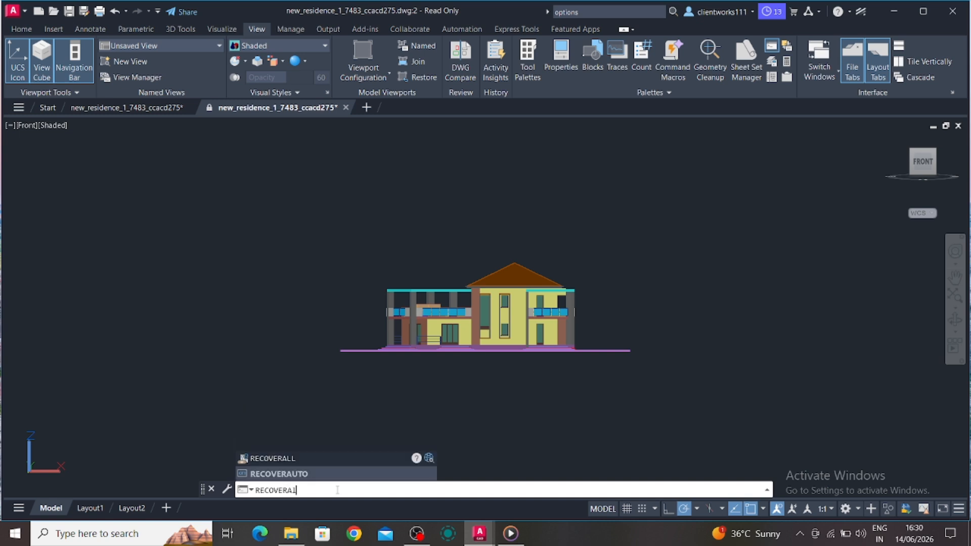
key(Return)
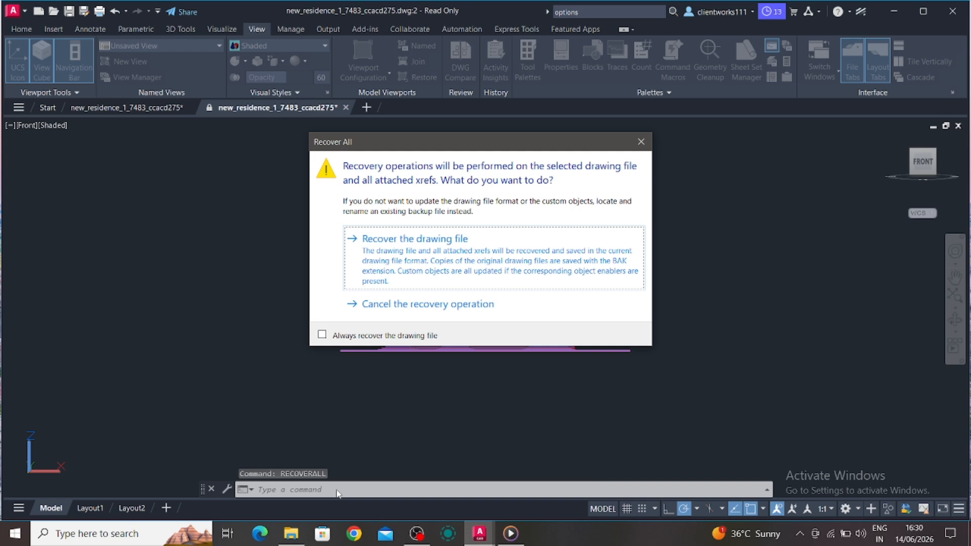
key(Return)
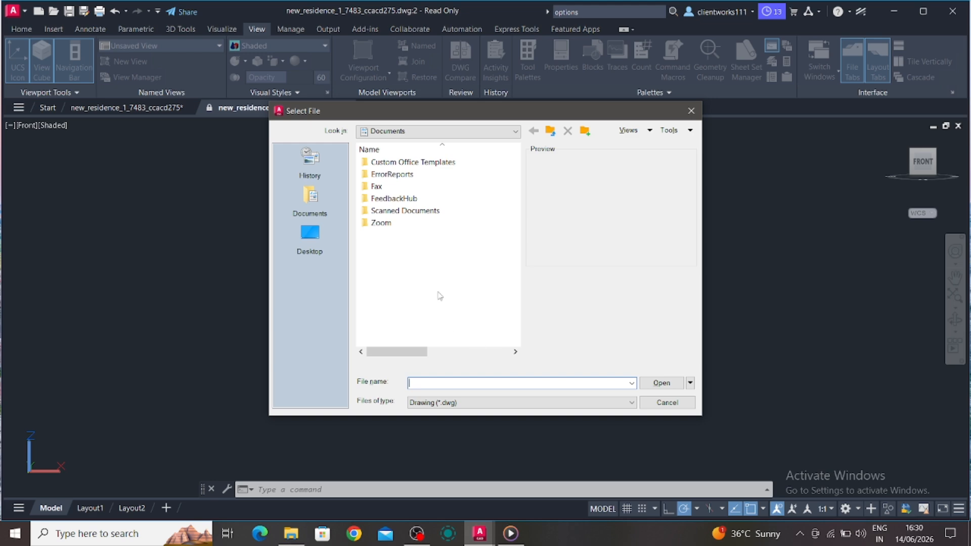
click(690, 111)
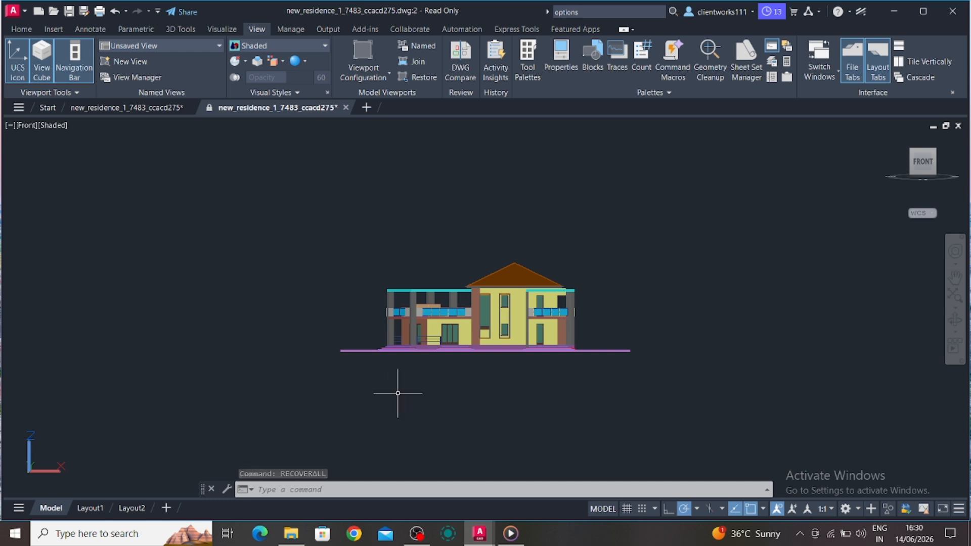
Look up the Automatic Save File Location path in the Options dialog's file settings
click(289, 485)
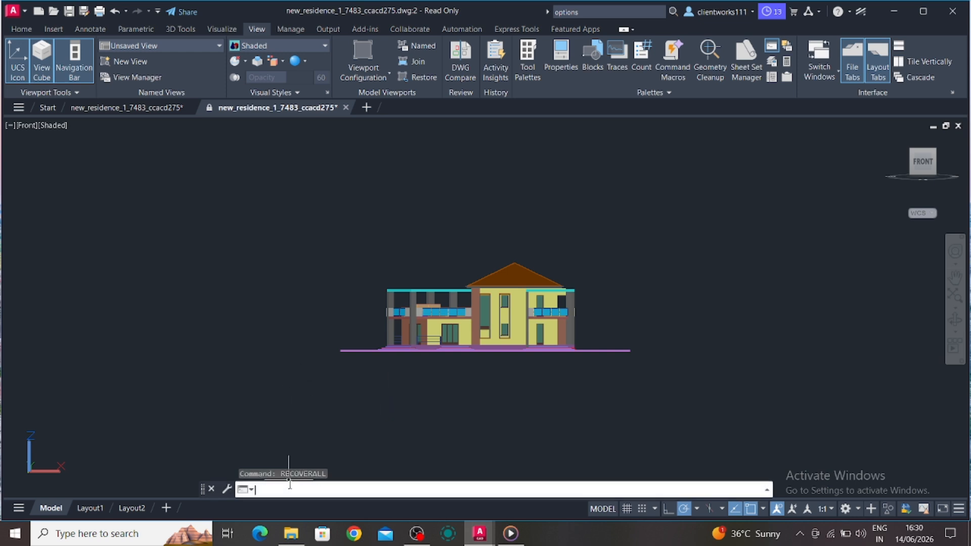
text(options)
key(Return)
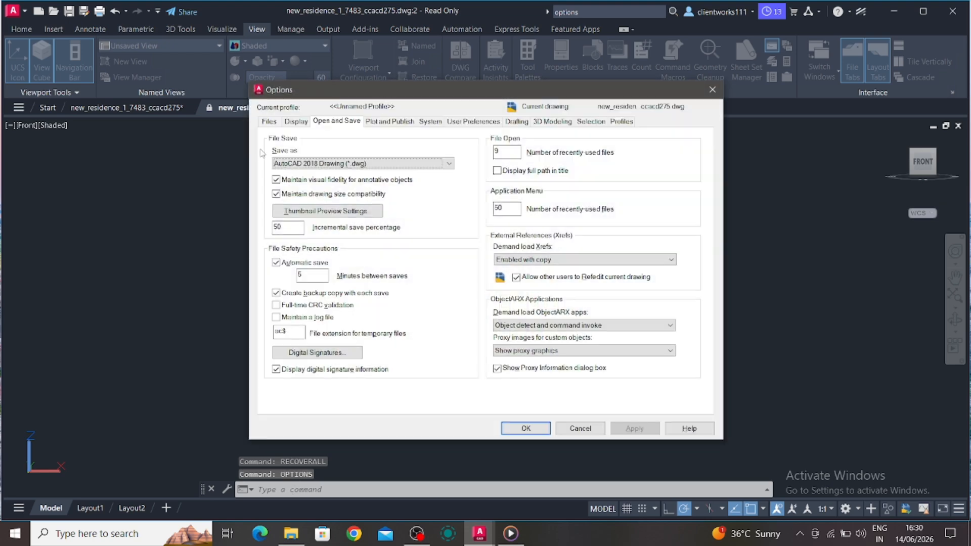
click(269, 123)
double_click(327, 274)
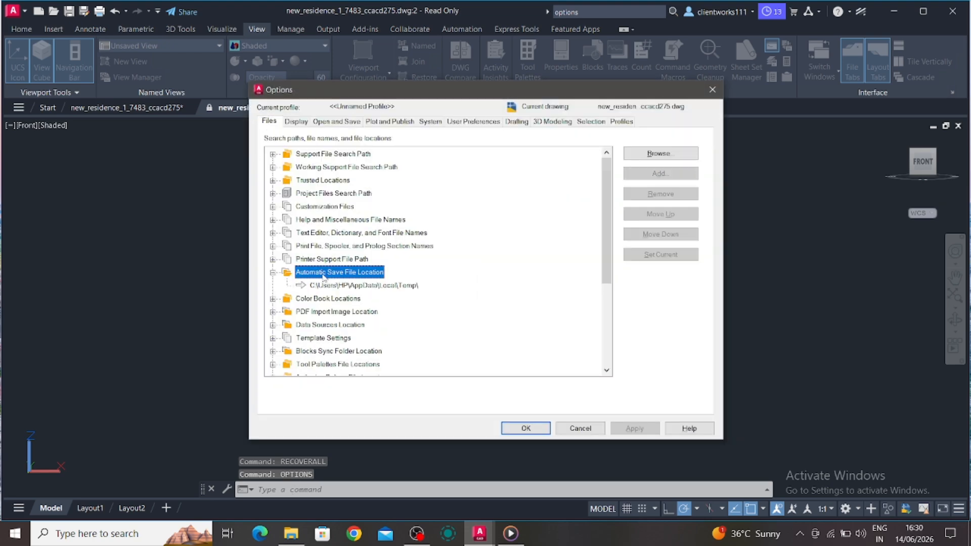
click(328, 286)
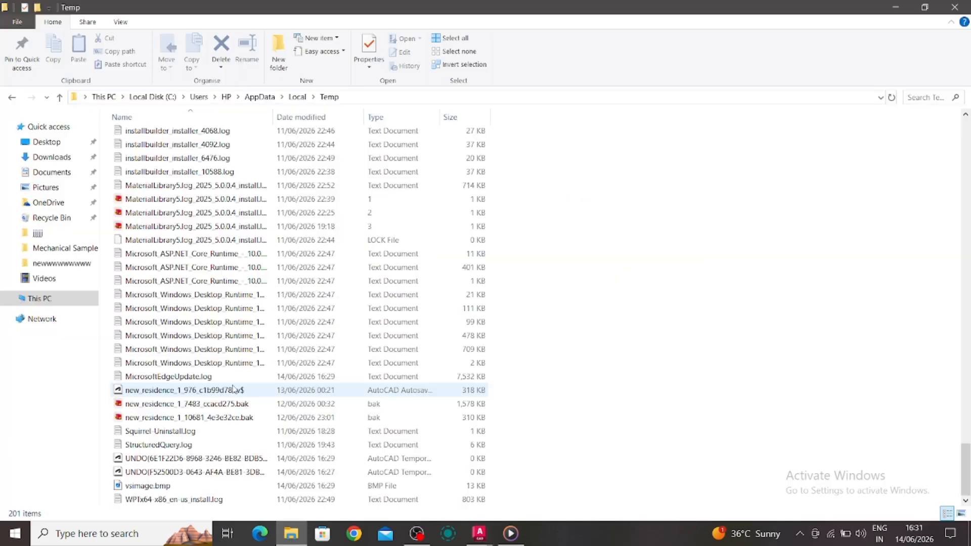
Copy the autosave file new_residence_1_976_c1b99d78.sv$ from the Temp folder
click(242, 390)
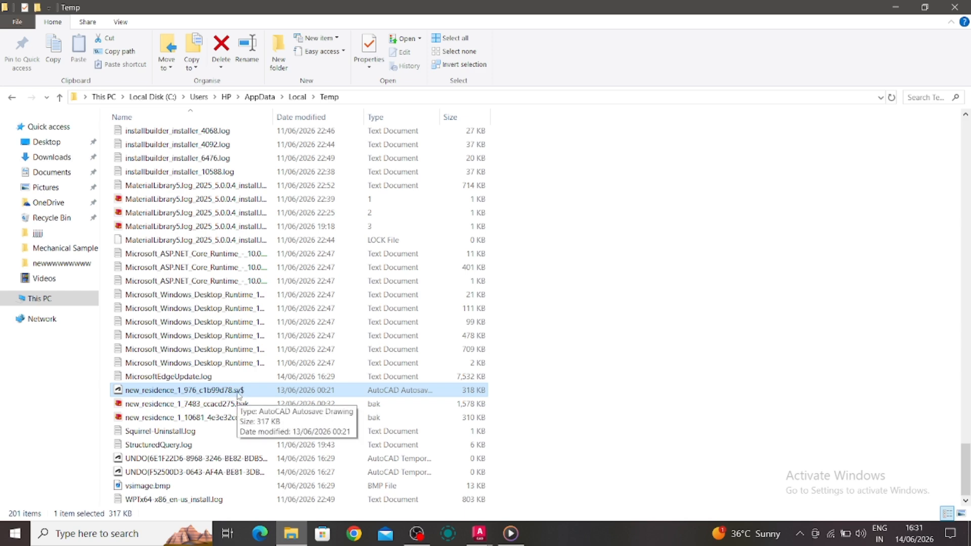
right_click(247, 396)
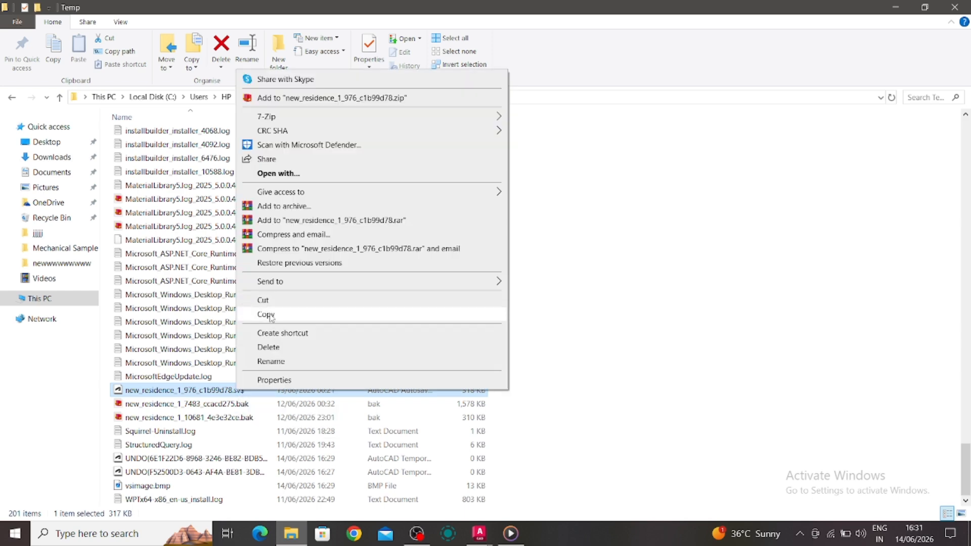
click(268, 317)
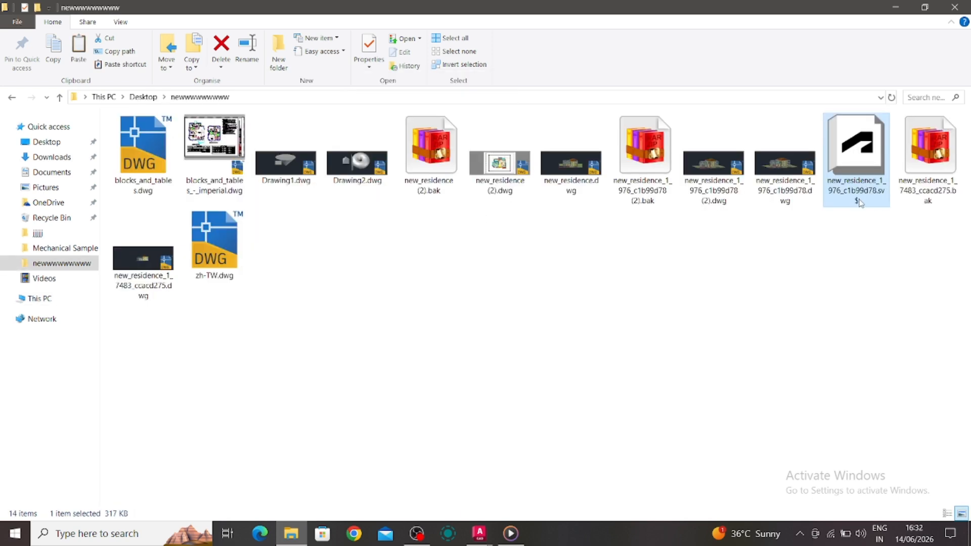
In the newwwwwwwww folder, change the pasted autosave file's extension to dwg, accepting the name new_residence_1_976_c1b99d78 (3).dwg
click(881, 190)
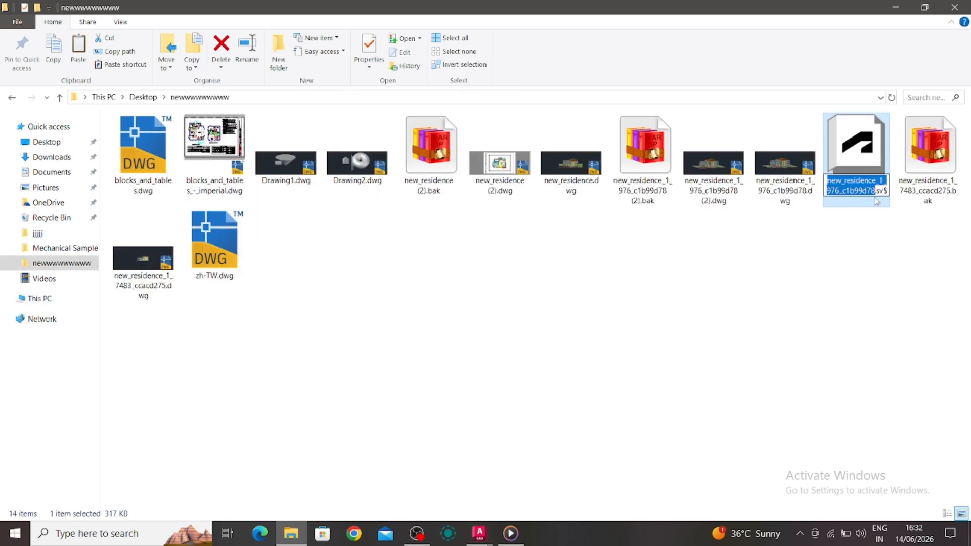
click(883, 191)
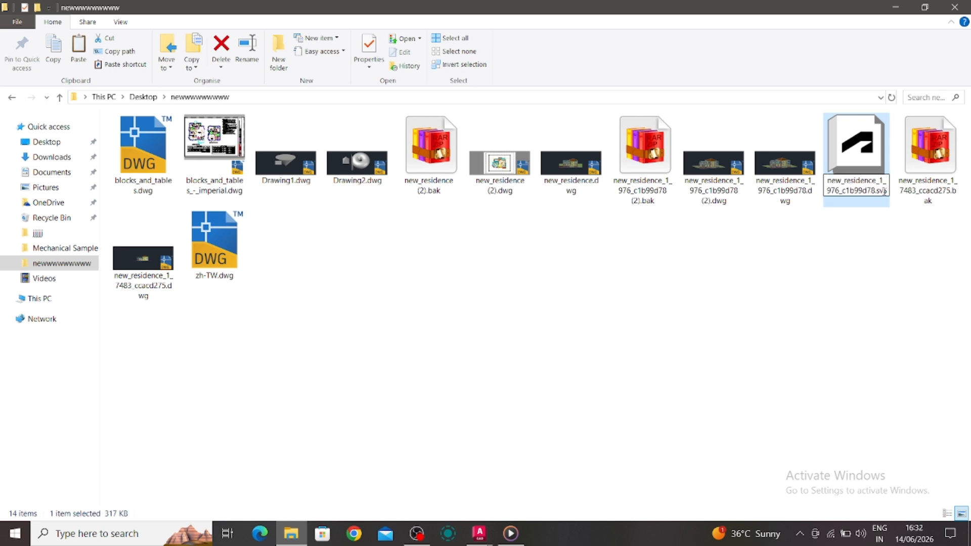
key(BackSpace)
key(BackSpace)
key(BackSpace)
text(dwg)
key(Return)
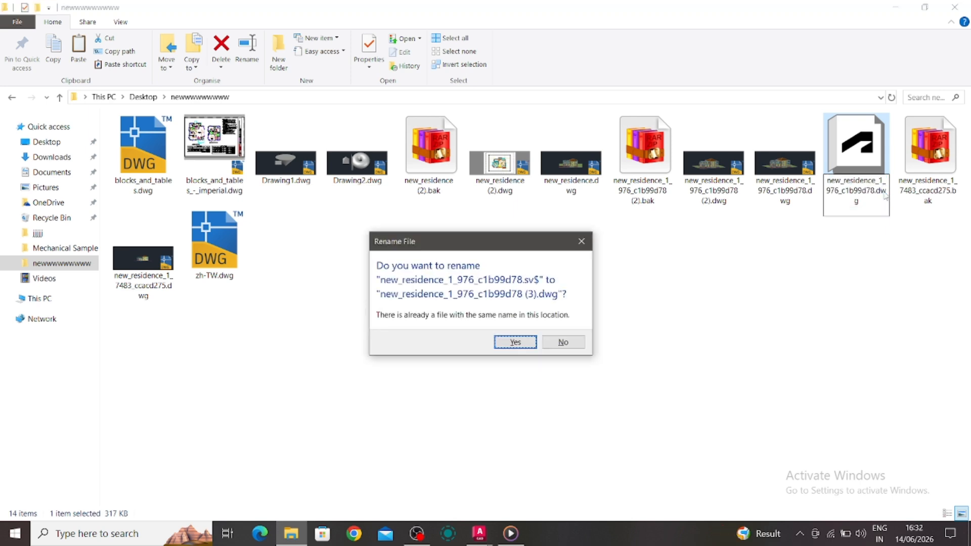
key(Return)
Return to AutoCAD and close the Options dialog, saving its changes
mouse_move(479, 533)
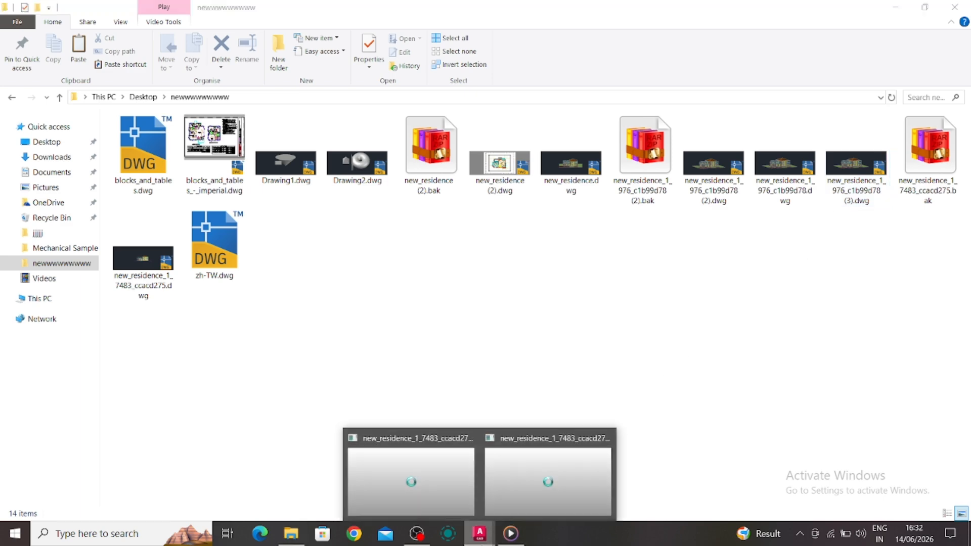
click(474, 496)
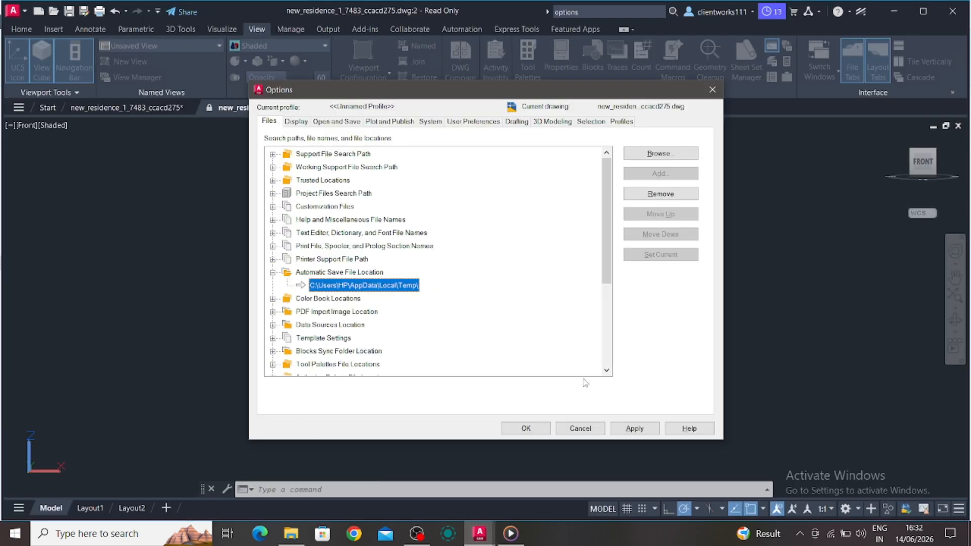
click(712, 89)
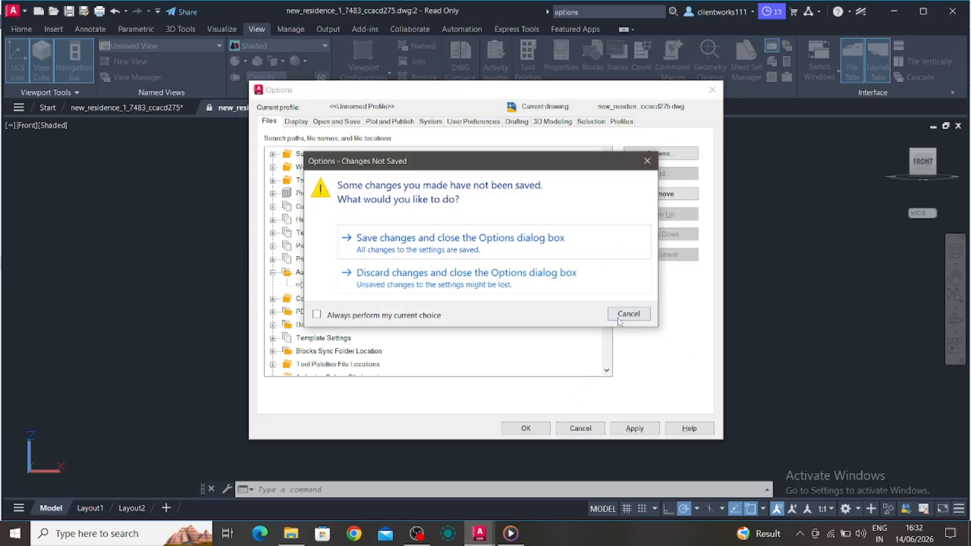
click(555, 256)
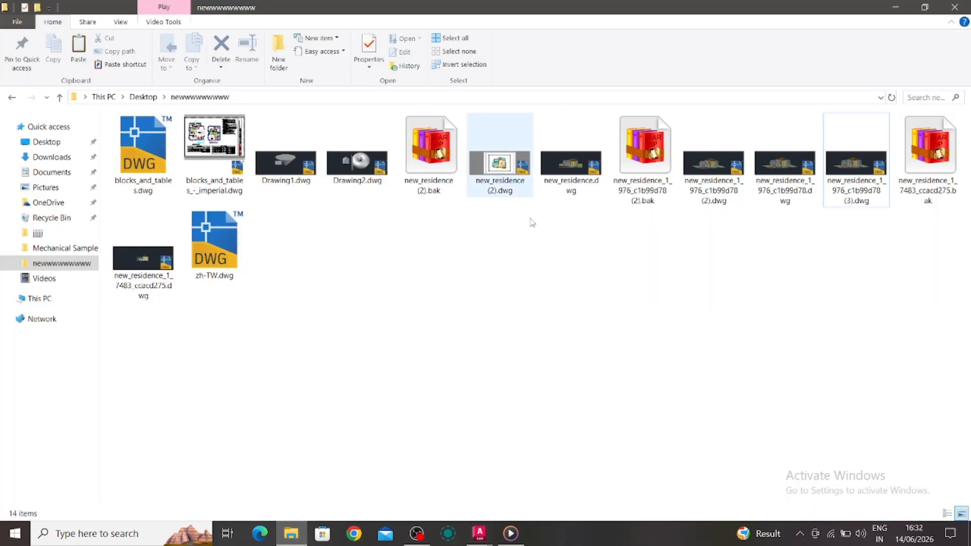
Change the extension of backup file new_residence_1_976_c1b99d78 (2).bak to dwg
click(649, 205)
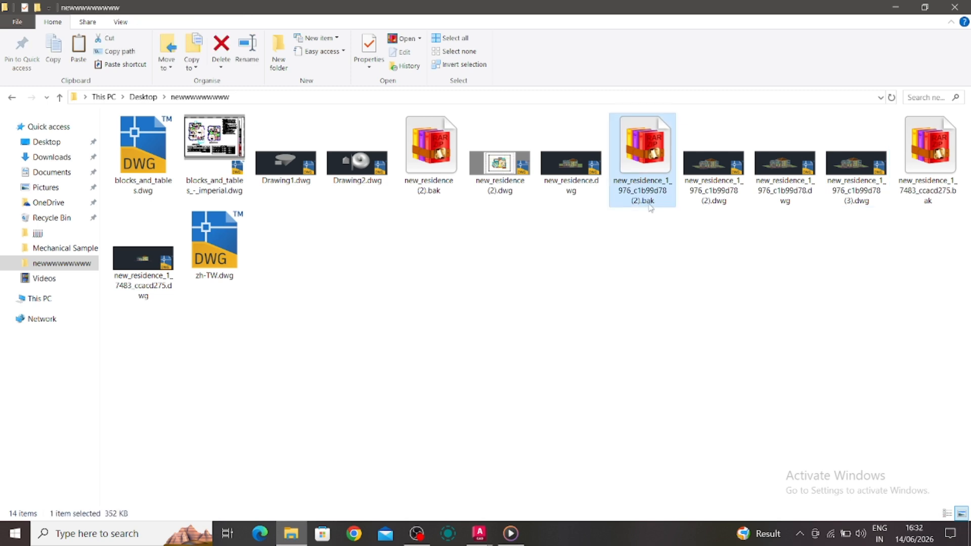
click(647, 202)
click(654, 201)
key(BackSpace)
key(BackSpace)
key(BackSpace)
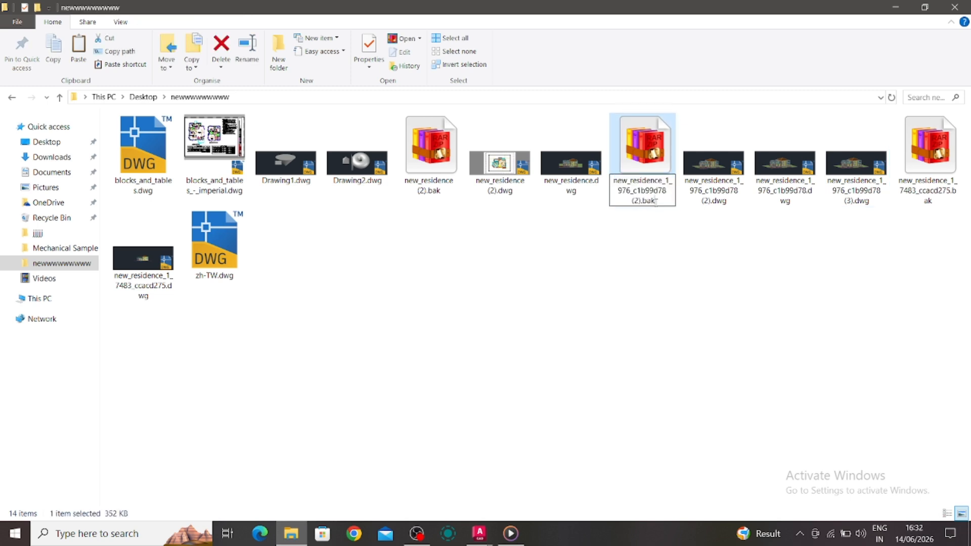
text(dwg)
Back in AutoCAD, start a new drawing and launch the INSERT command to open the Blocks palette
click(479, 533)
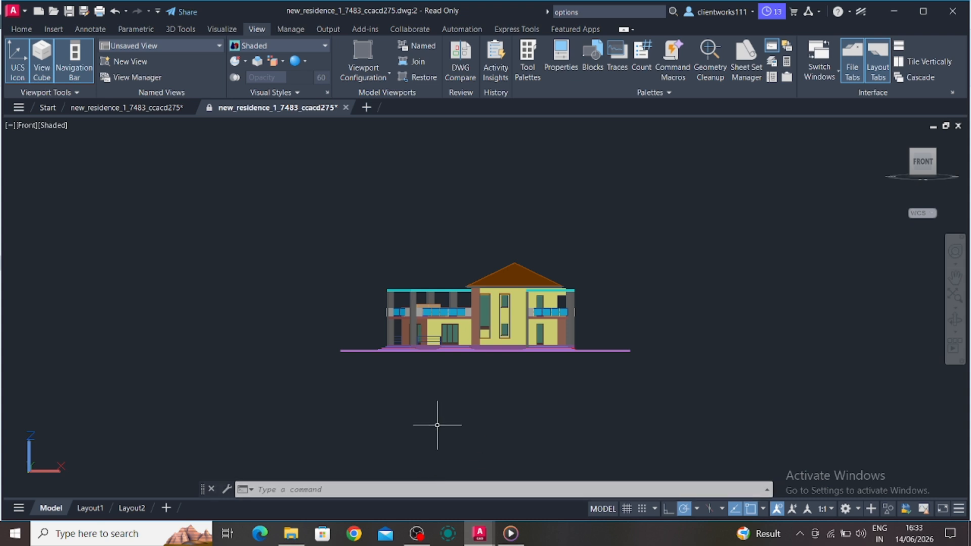
click(367, 108)
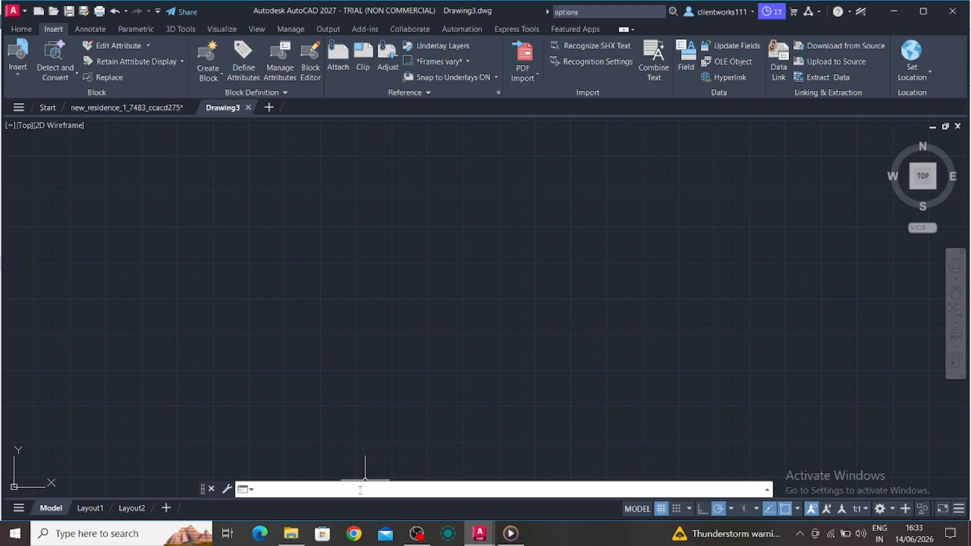
text(INSERT)
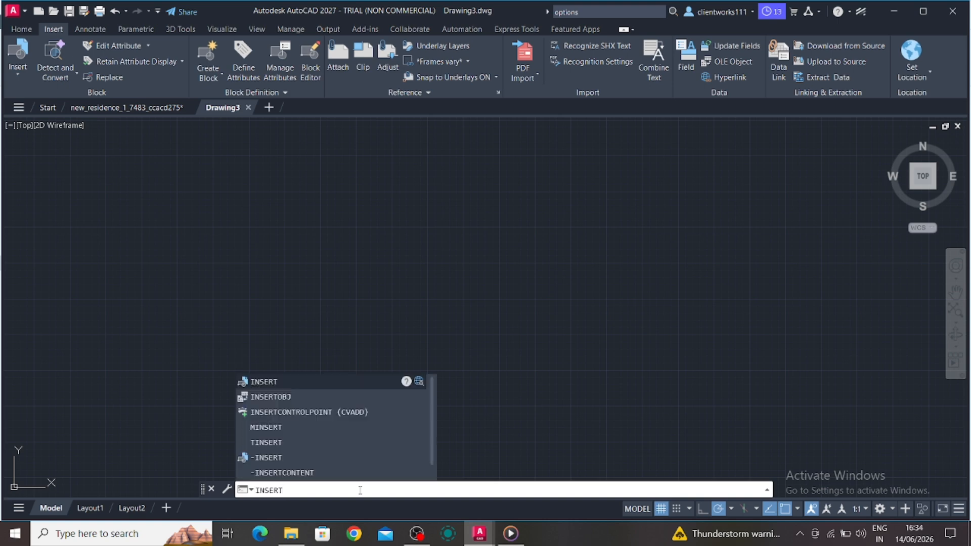
key(Return)
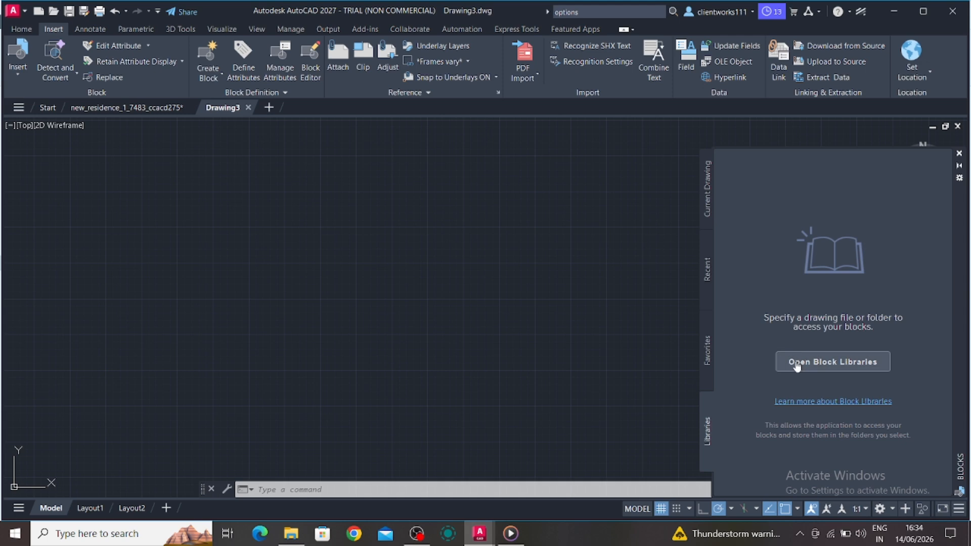
Open new_residence.dwg as a block library and place its block into the new drawing
click(796, 366)
click(325, 222)
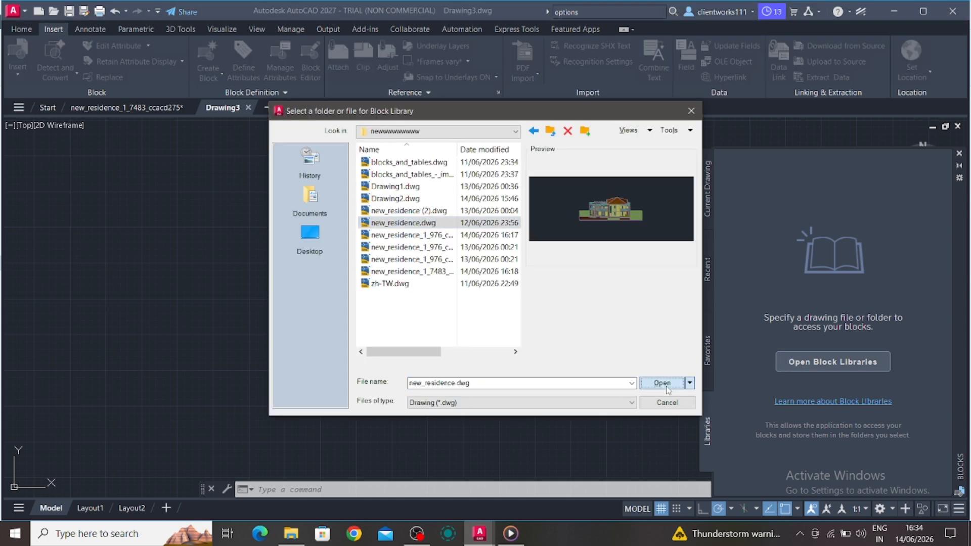
click(666, 385)
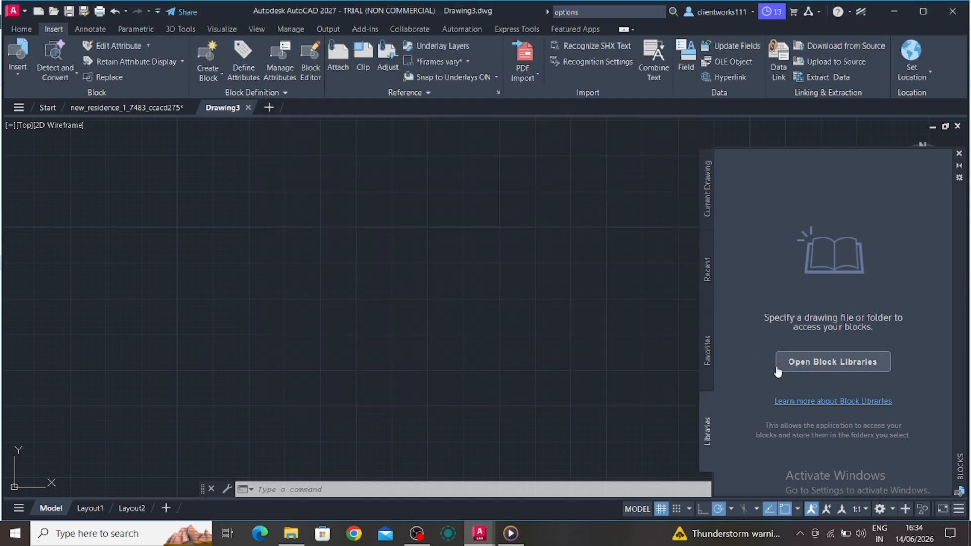
drag(745, 225, 553, 248)
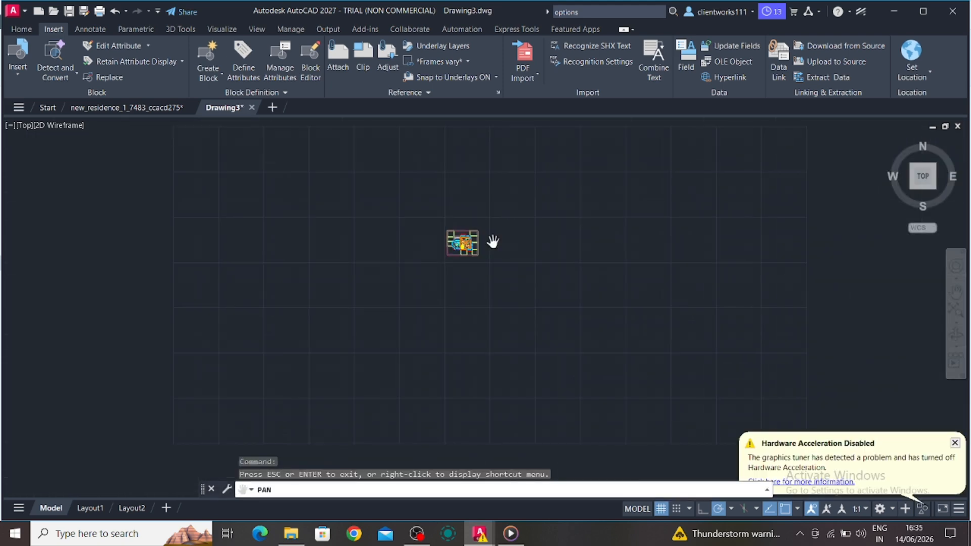
scroll(494, 238, up, 8)
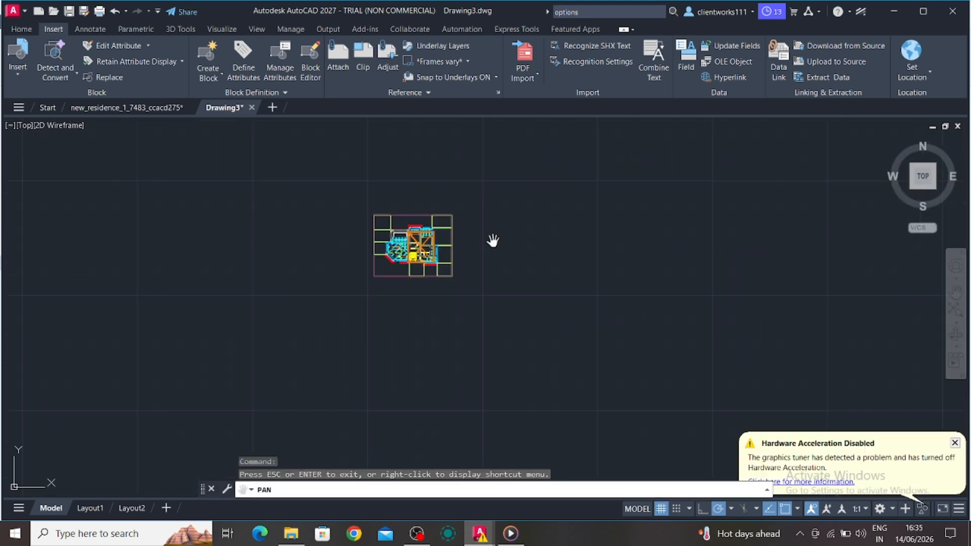
Write the entire drawing out to a block file with WBLOCK, keeping the default path and name new block
mouse_move(455, 260)
mouse_down()
mouse_move(641, 287)
mouse_move(650, 279)
mouse_up()
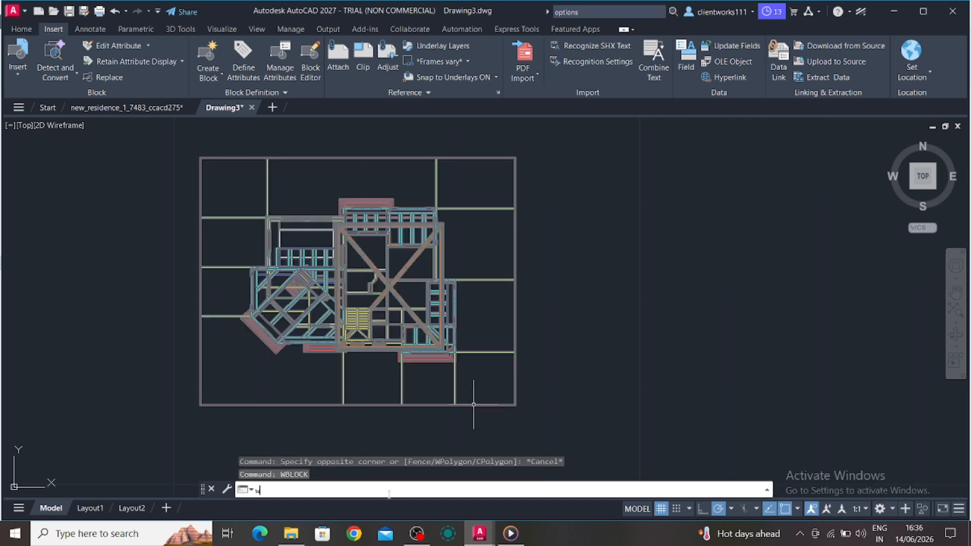
text(WBLOCK)
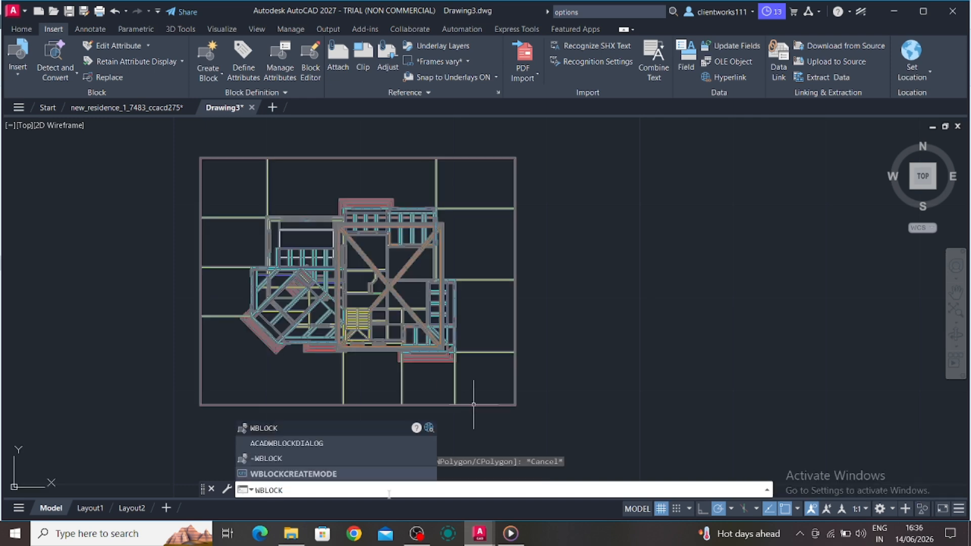
key(Return)
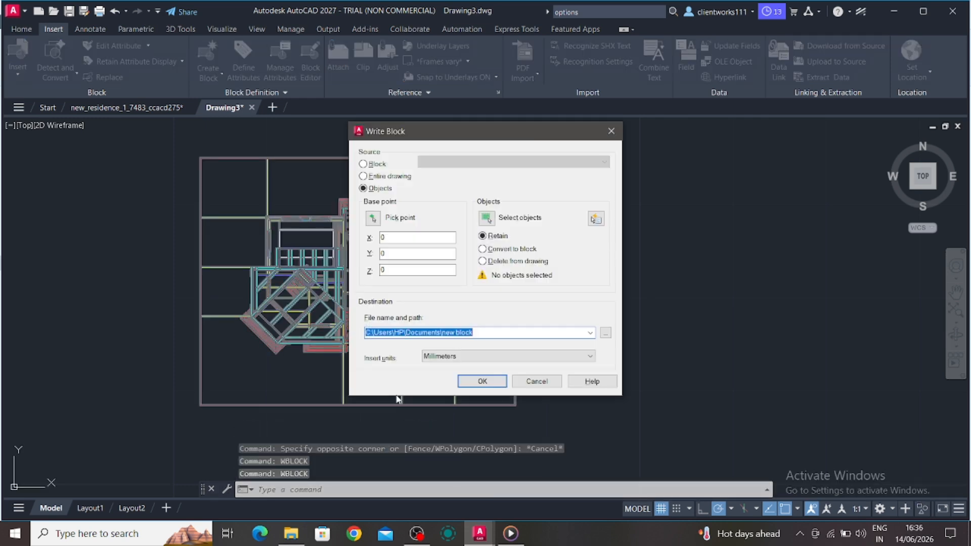
click(364, 165)
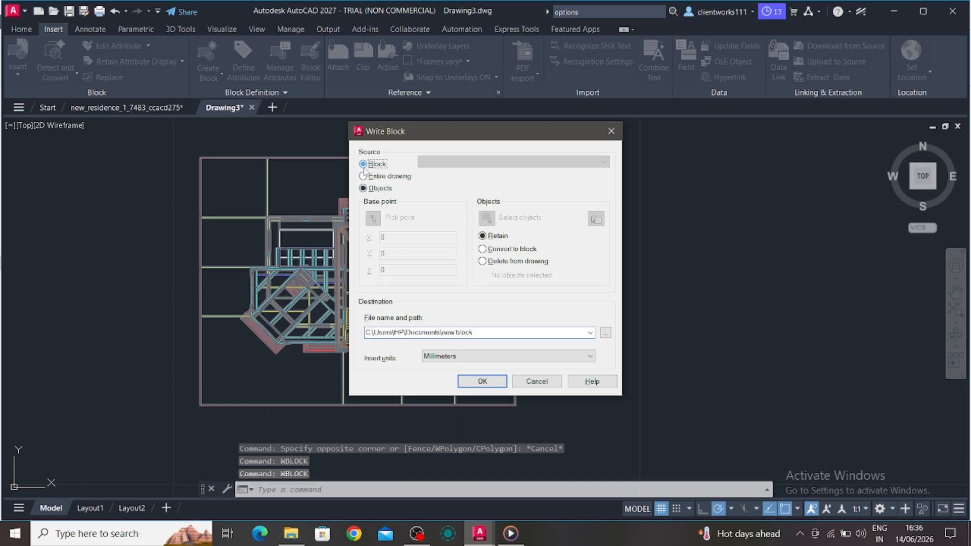
click(363, 176)
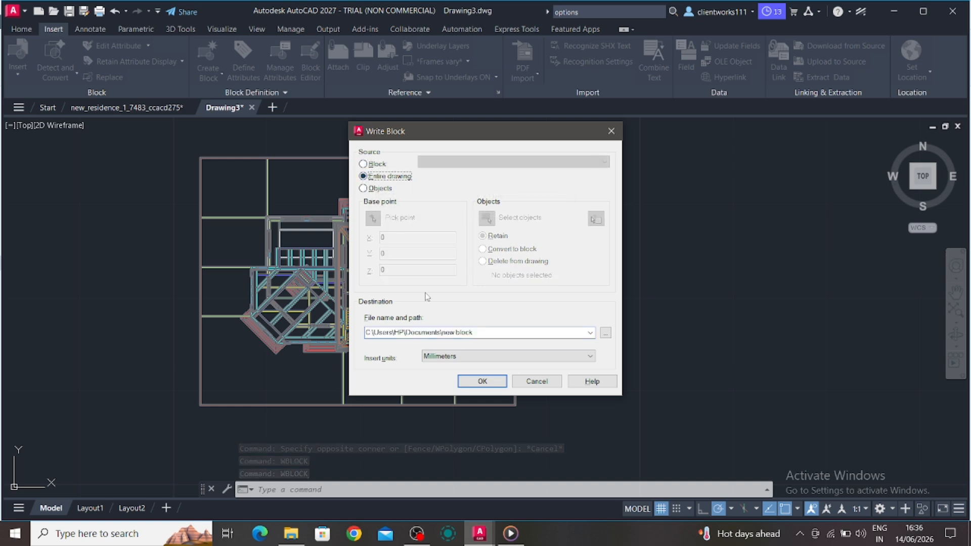
click(482, 381)
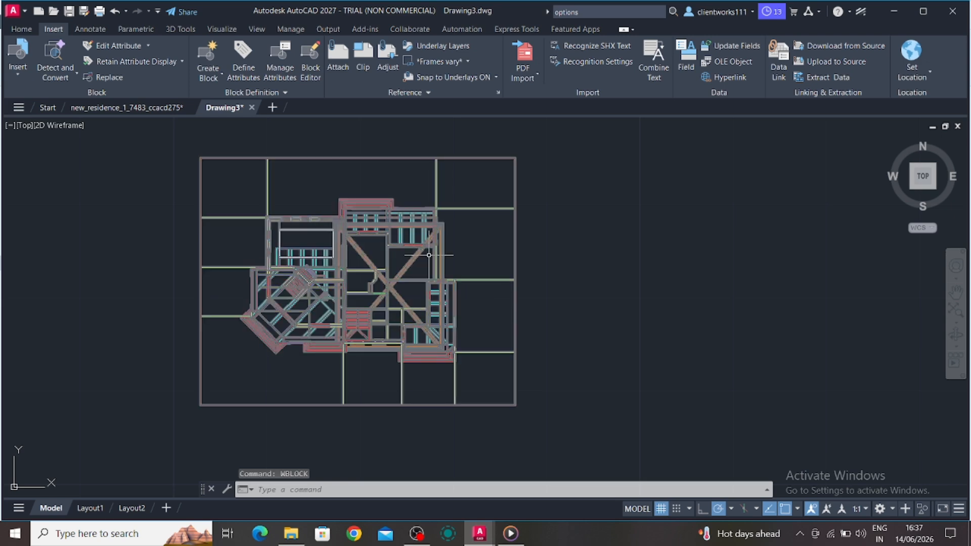
Purge all unused named items from the drawing, purging the Annotative dimension style, then close the Purge dialog
text(PURGE)
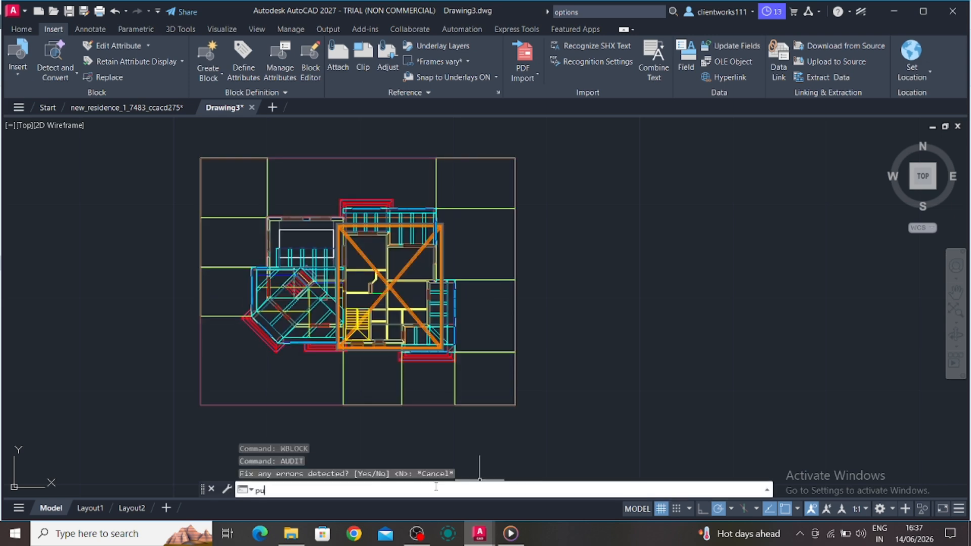
key(Return)
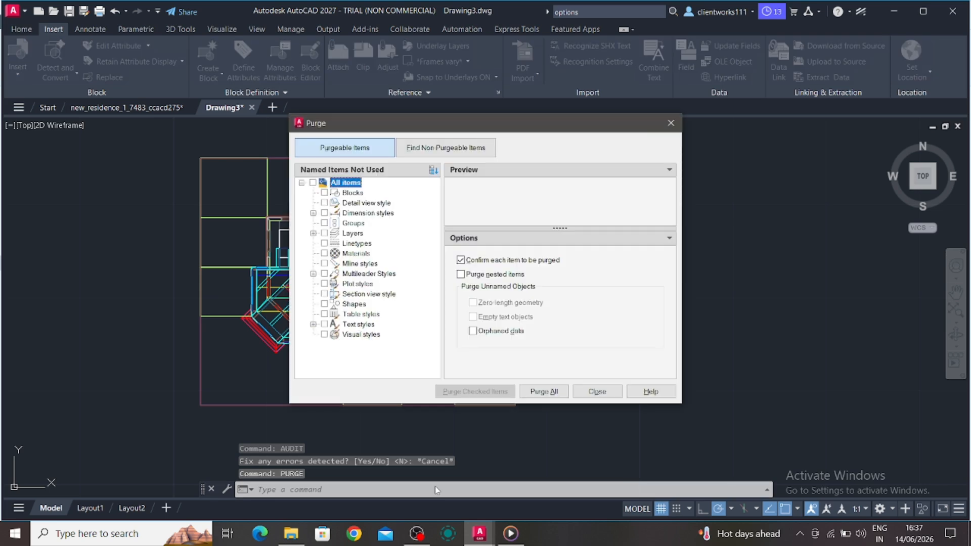
click(546, 392)
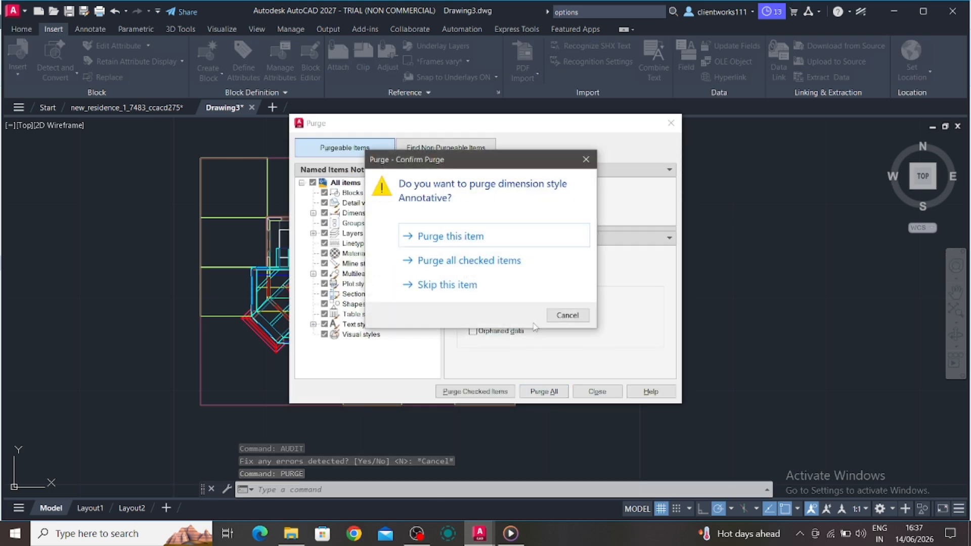
click(527, 236)
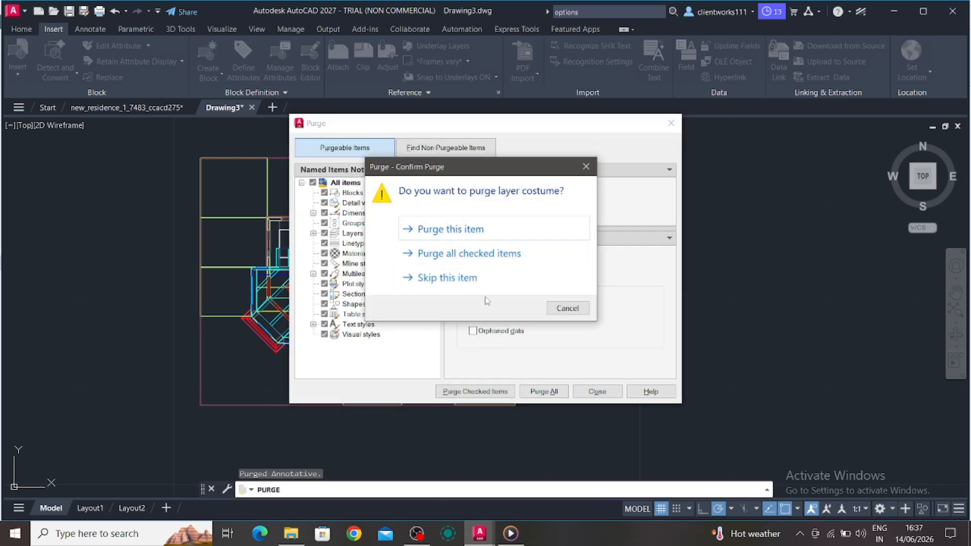
click(587, 167)
click(671, 123)
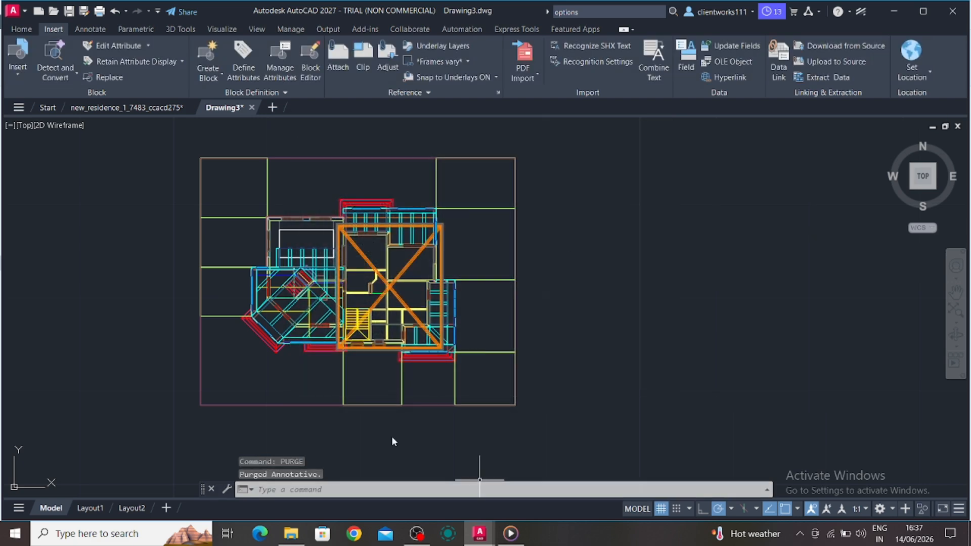
Run AUDIT on the drawing accepting the default, then switch to the new_residence drawing tab
text(audit)
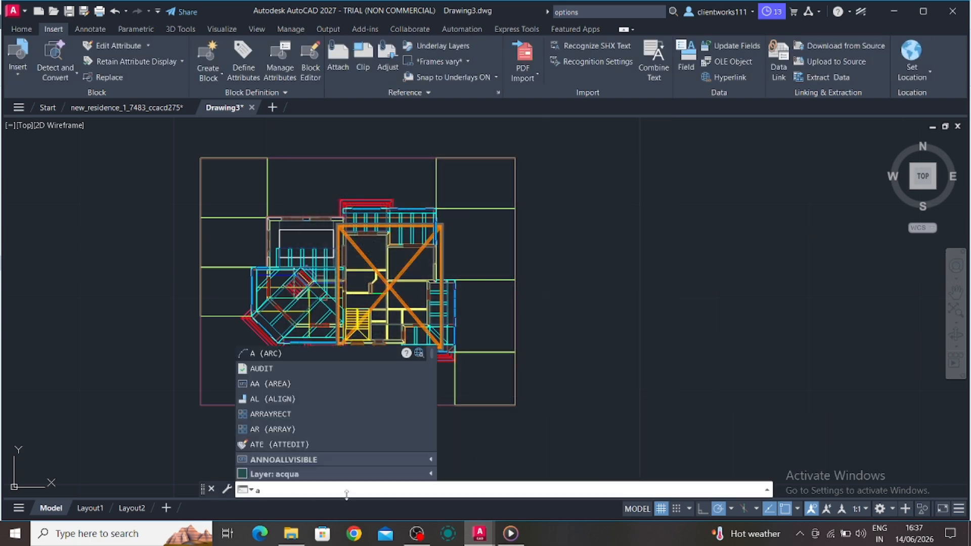
key(Return)
key(Return)
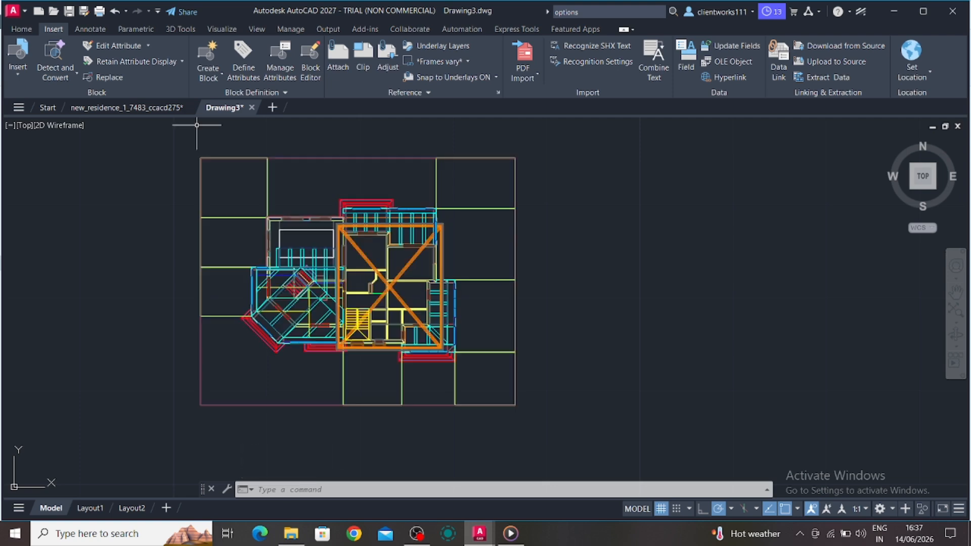
click(152, 107)
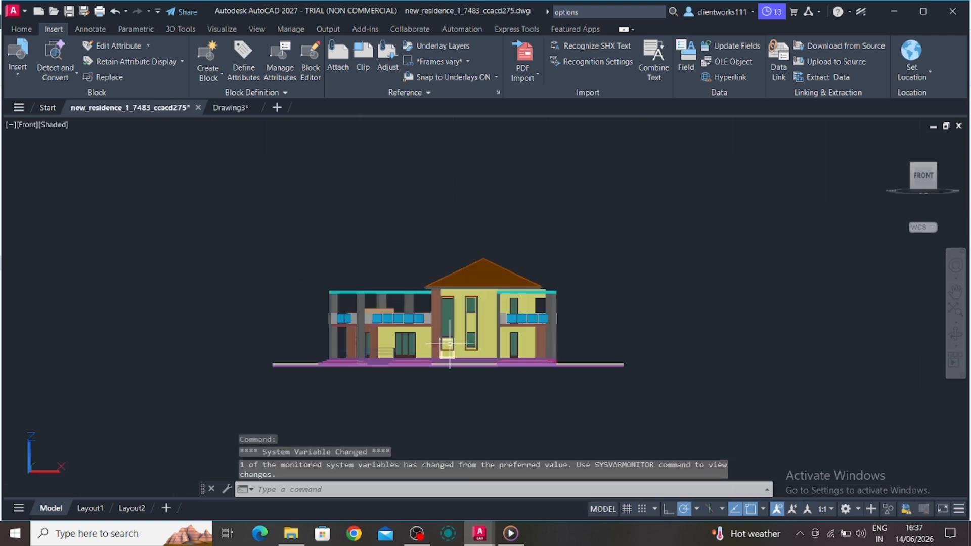